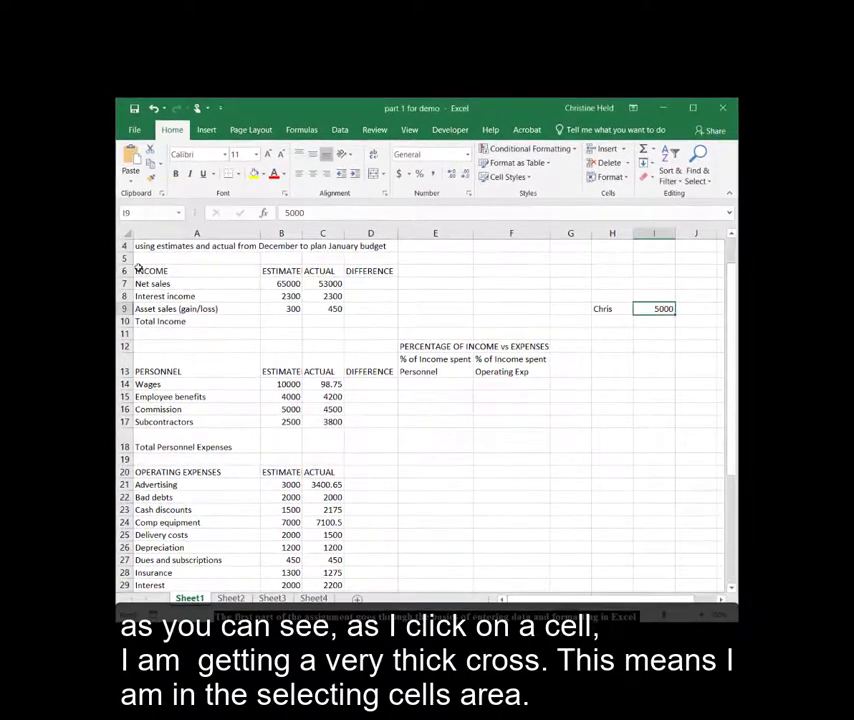
- Select the INCOME heading in cell A6, check its cell reference, and select the header range A6:D6
left_click(139, 270)
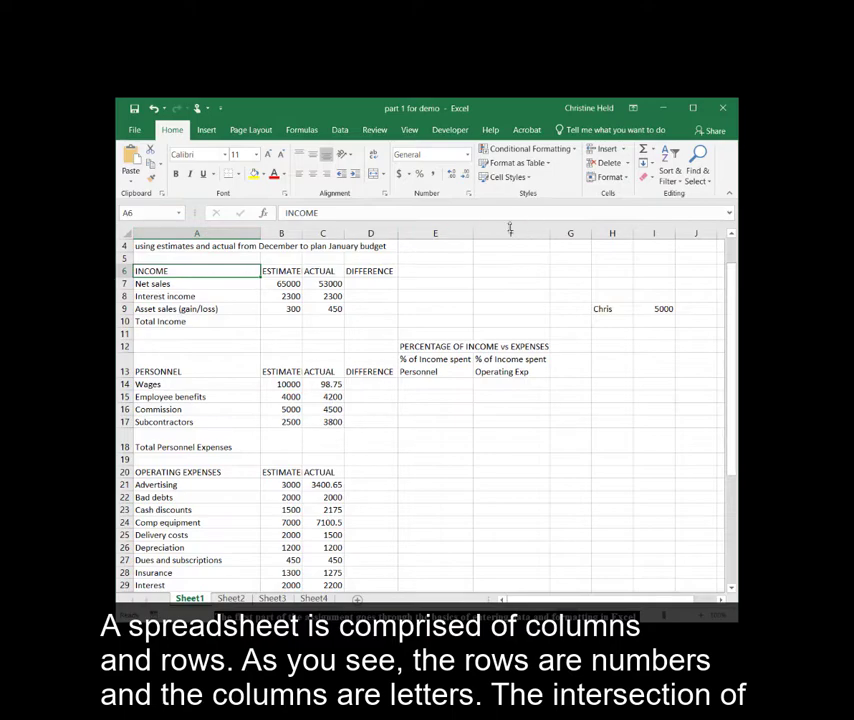
scroll(127, 256, "up", 1)
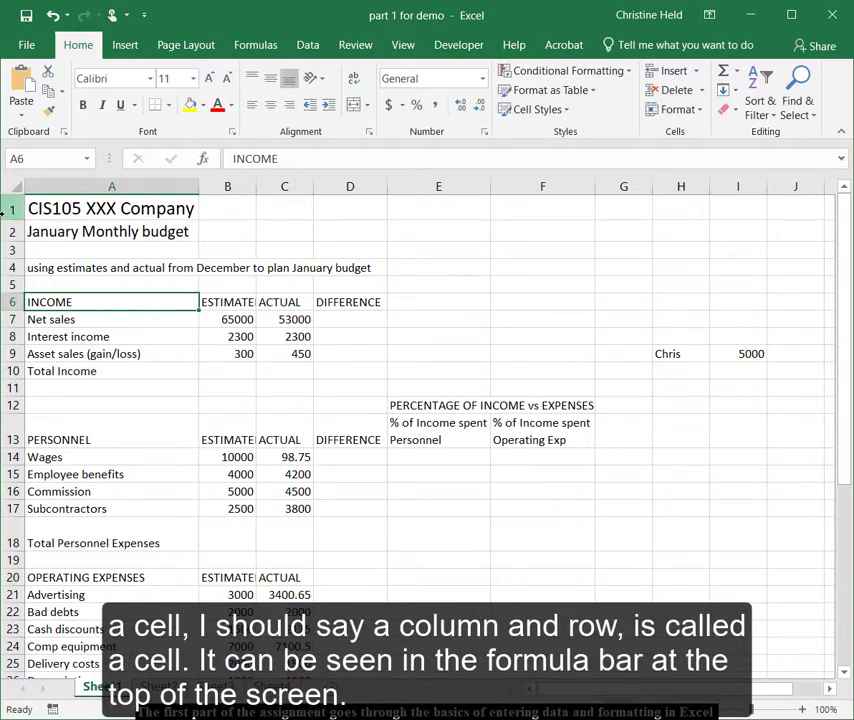
left_click(44, 160)
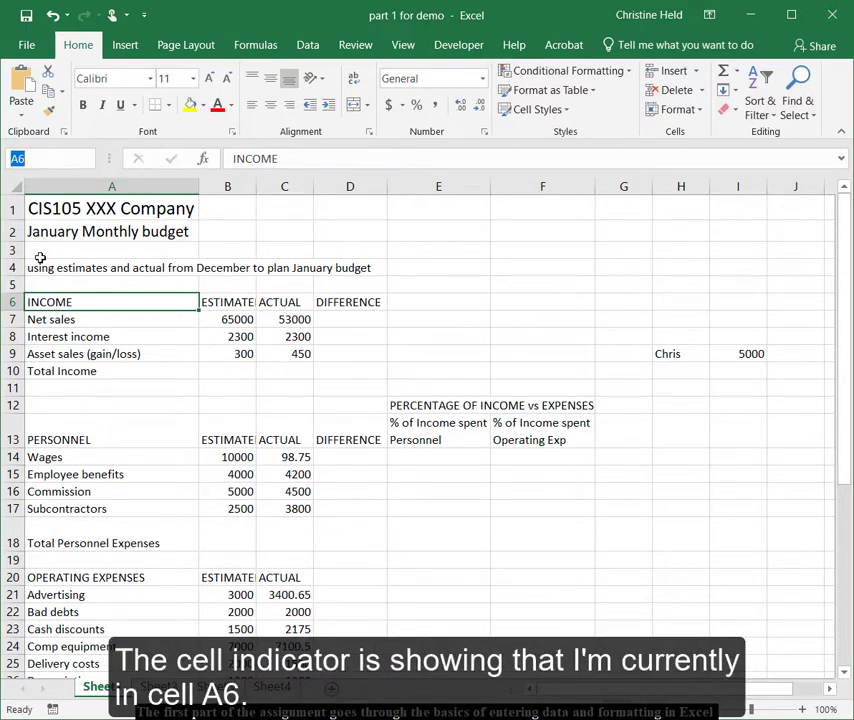
left_click(40, 305)
left_click(44, 305)
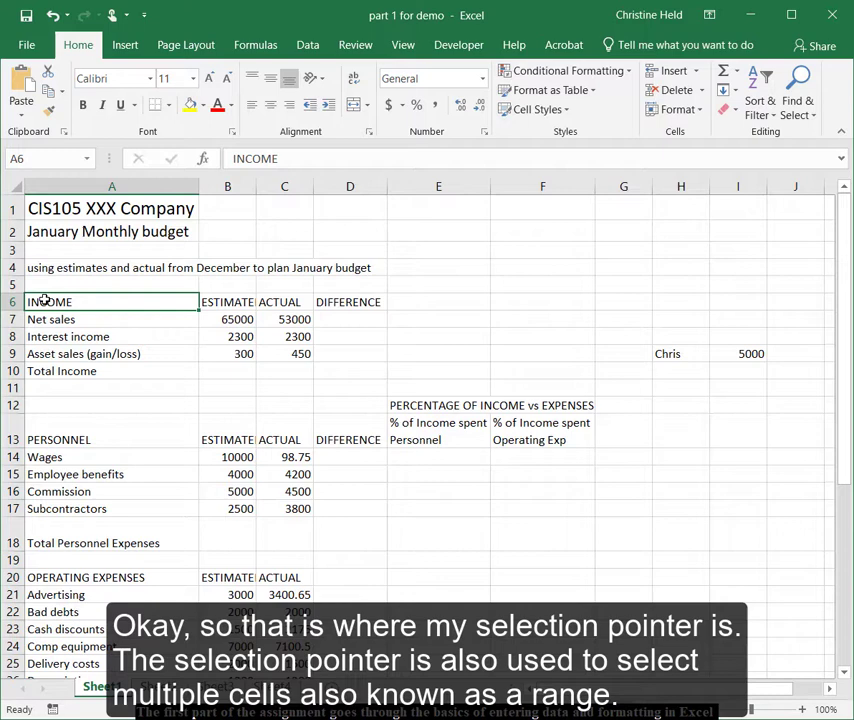
left_click_drag(27, 300, 343, 300)
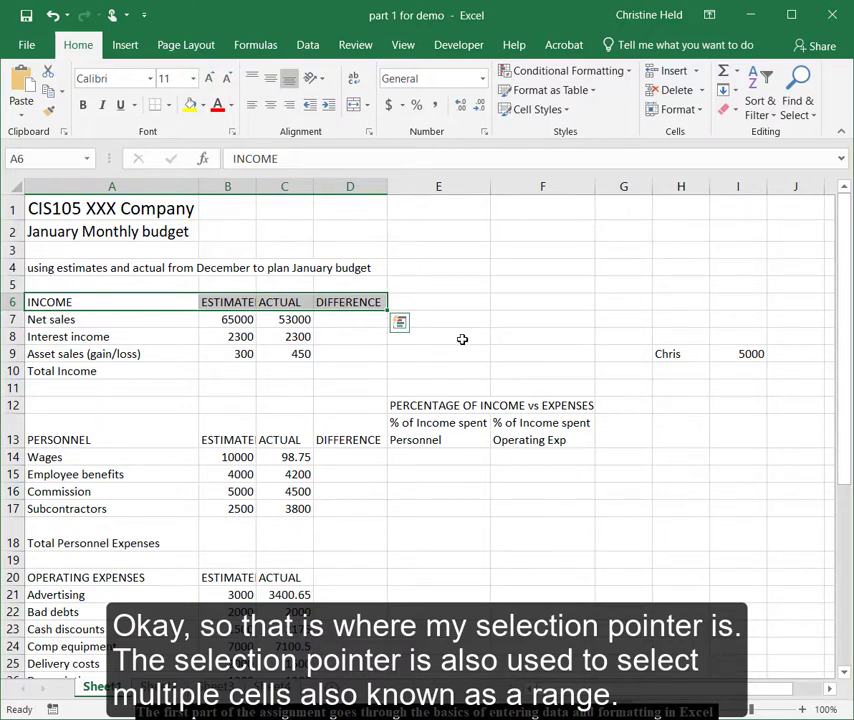
left_click(443, 212)
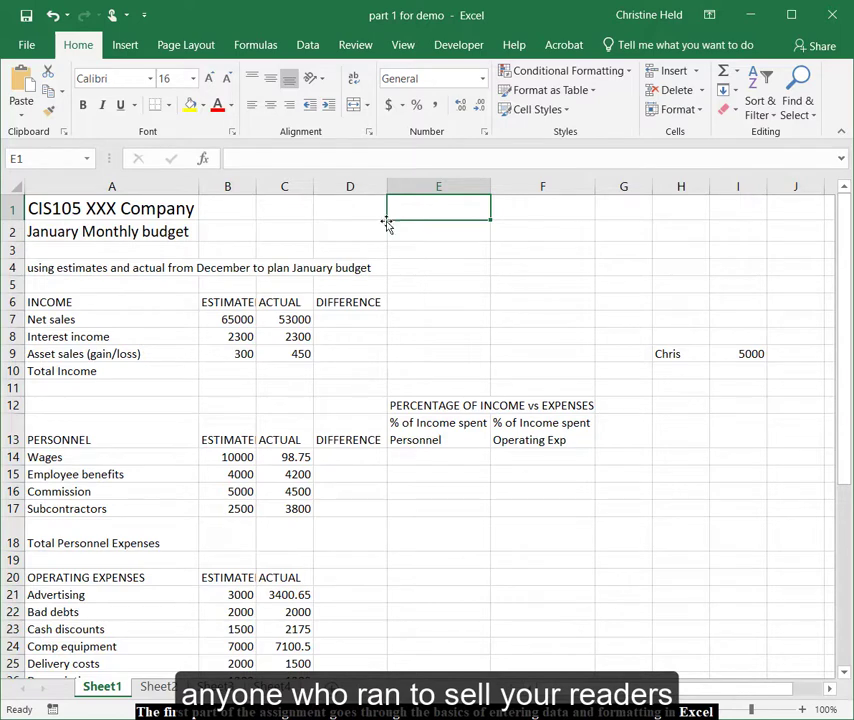
- Total the estimated income in B10 with the SUM function over B7:B9
left_click(230, 370)
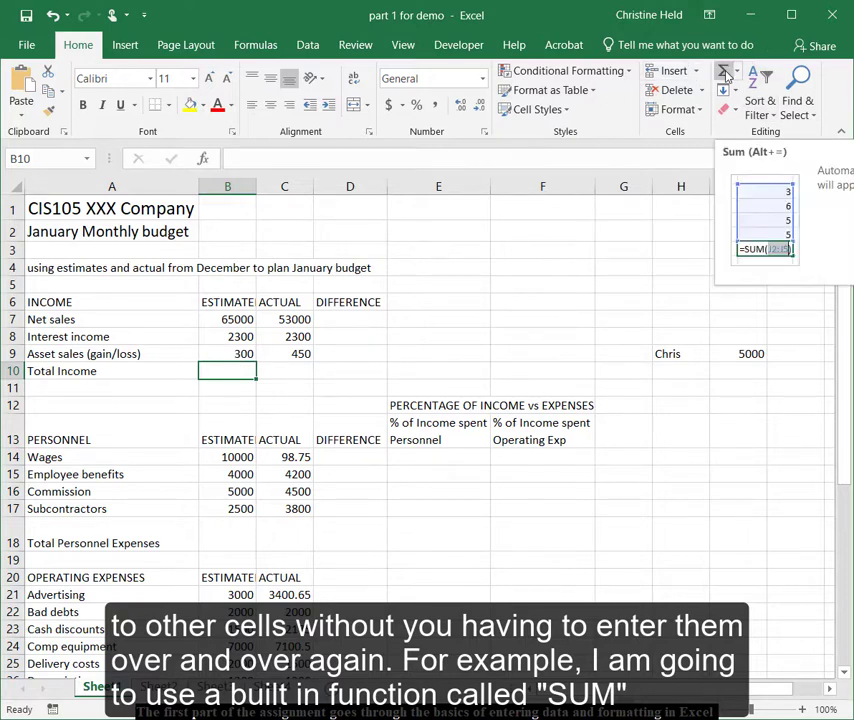
left_click(727, 75)
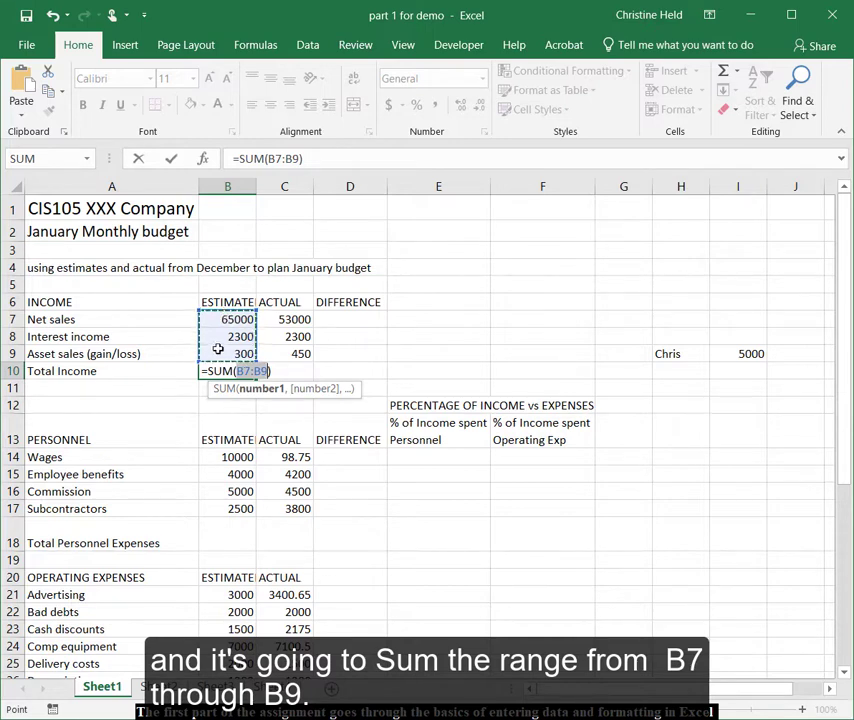
left_click(723, 73)
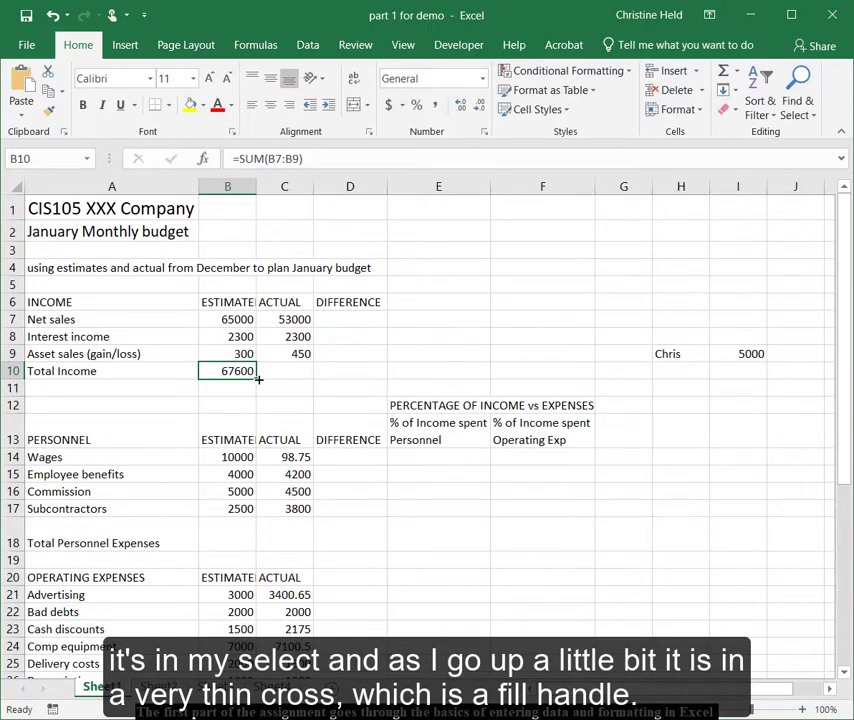
- Fill the Total Income formula from B10 across to E10 and check the copied formulas in D10 and E10
left_click_drag(258, 379, 447, 366)
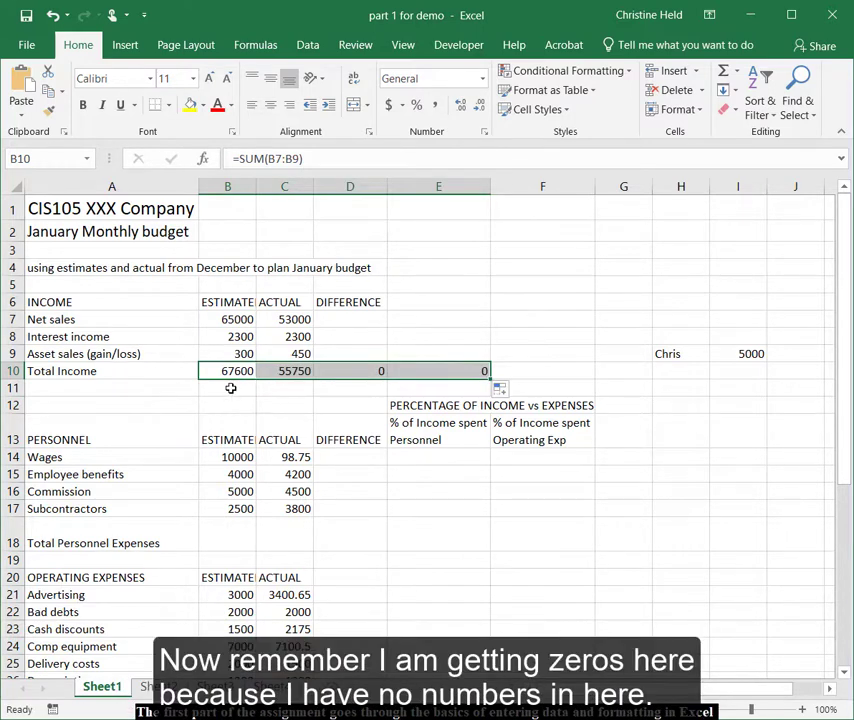
left_click(368, 370)
left_click(421, 371)
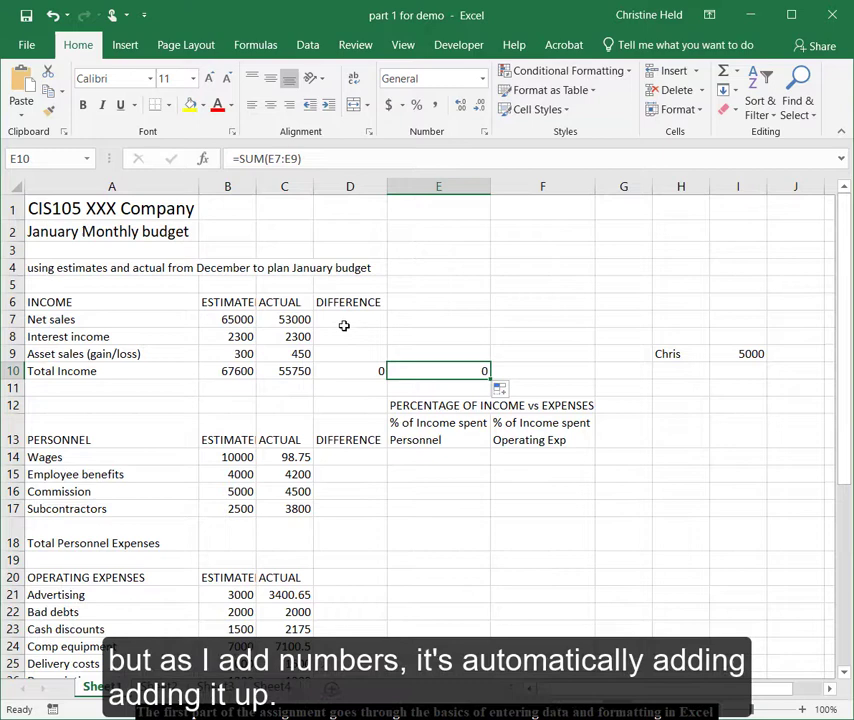
- Enter test values 10 in D7 and 5 in D8 under DIFFERENCE
left_click(343, 324)
type("10")
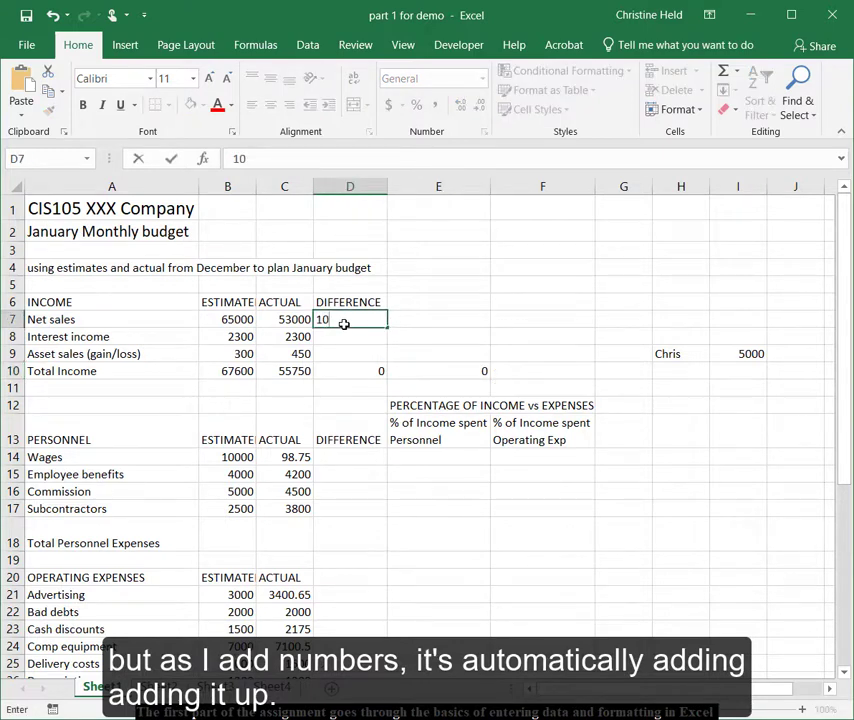
key("Return")
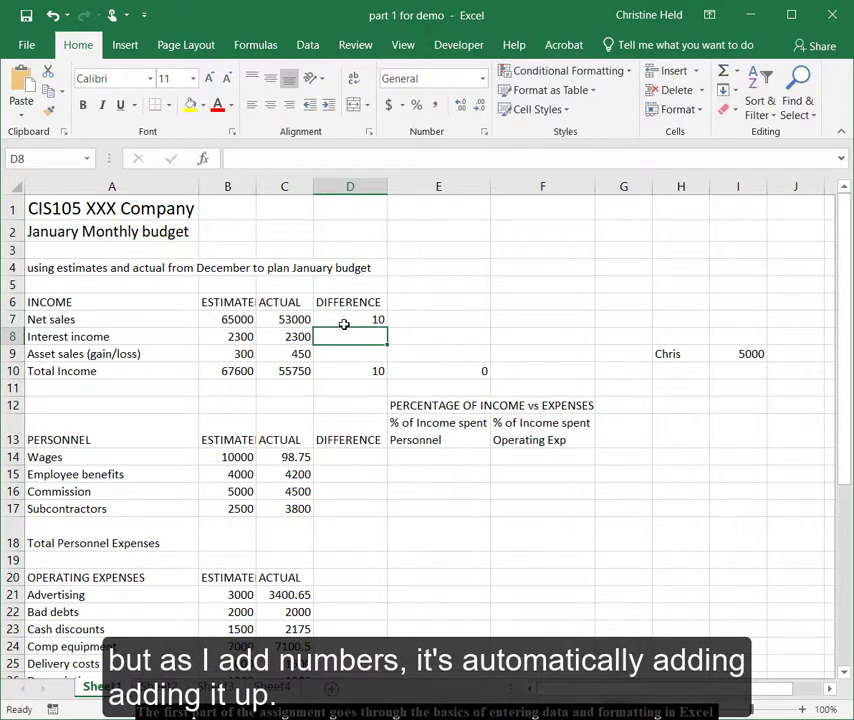
type("5")
key("Return")
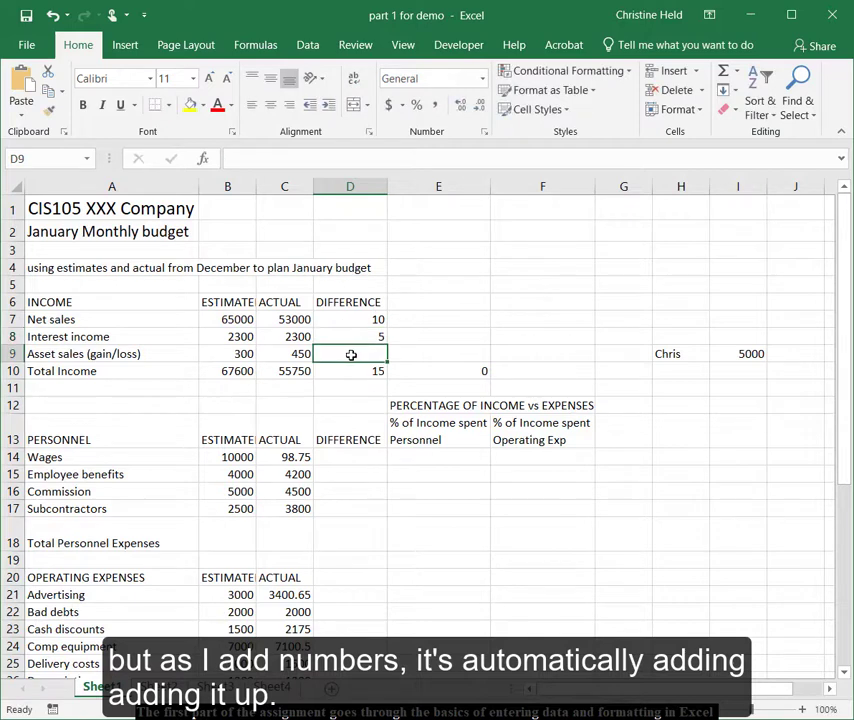
- Undo the two test values in the DIFFERENCE column and the formula fill across row 10
left_click(54, 15)
left_click(54, 15)
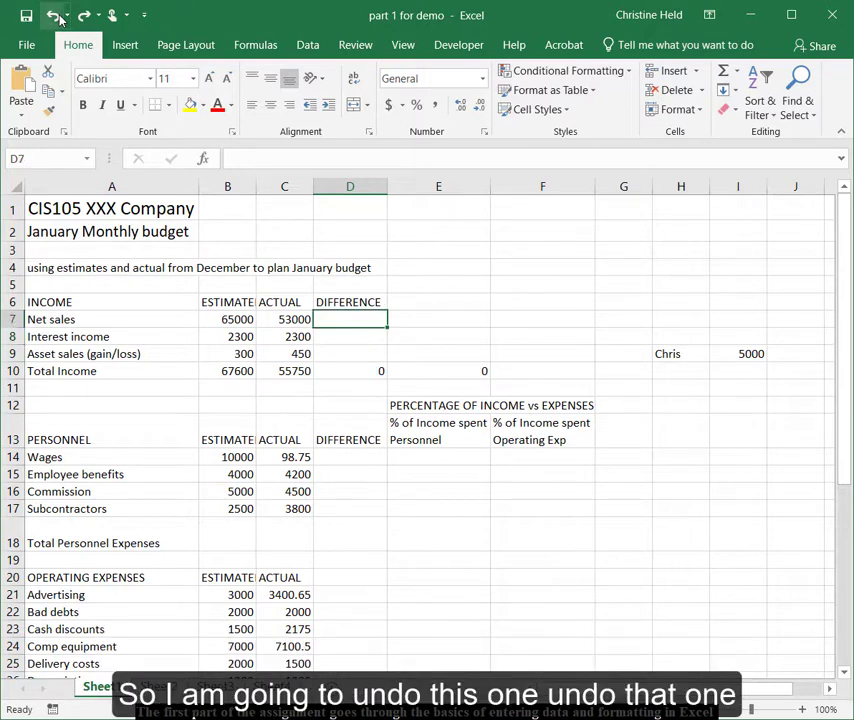
left_click(54, 15)
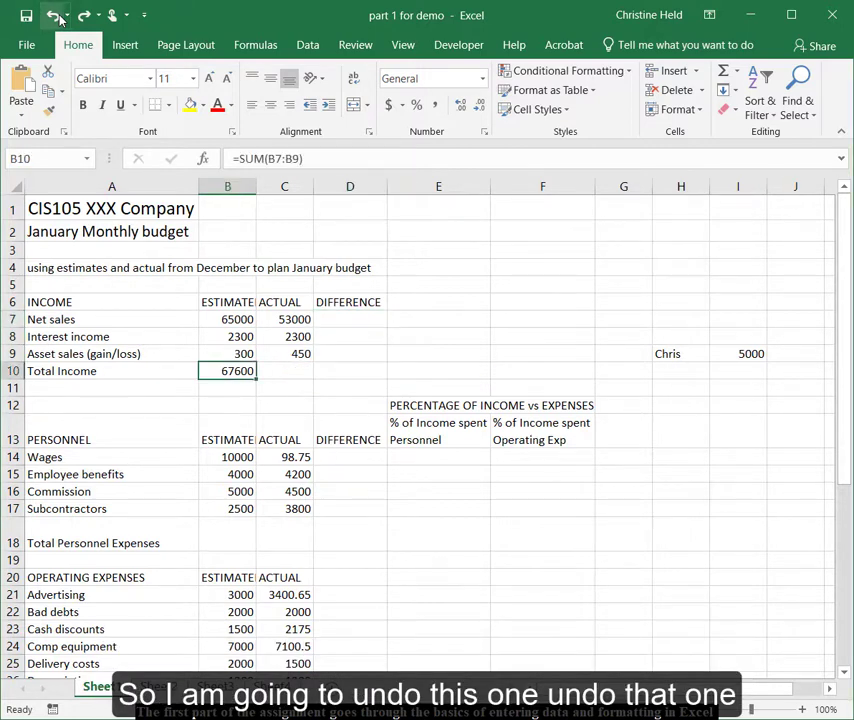
- Insert a blank row above the INCOME header row and a blank column before column B
left_click(7, 301)
right_click(7, 301)
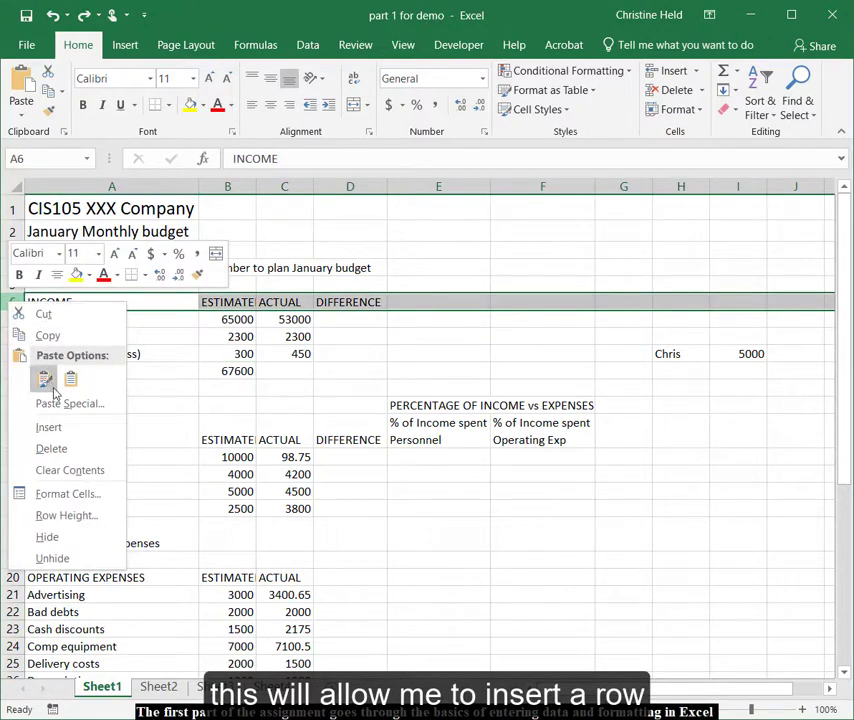
left_click(48, 428)
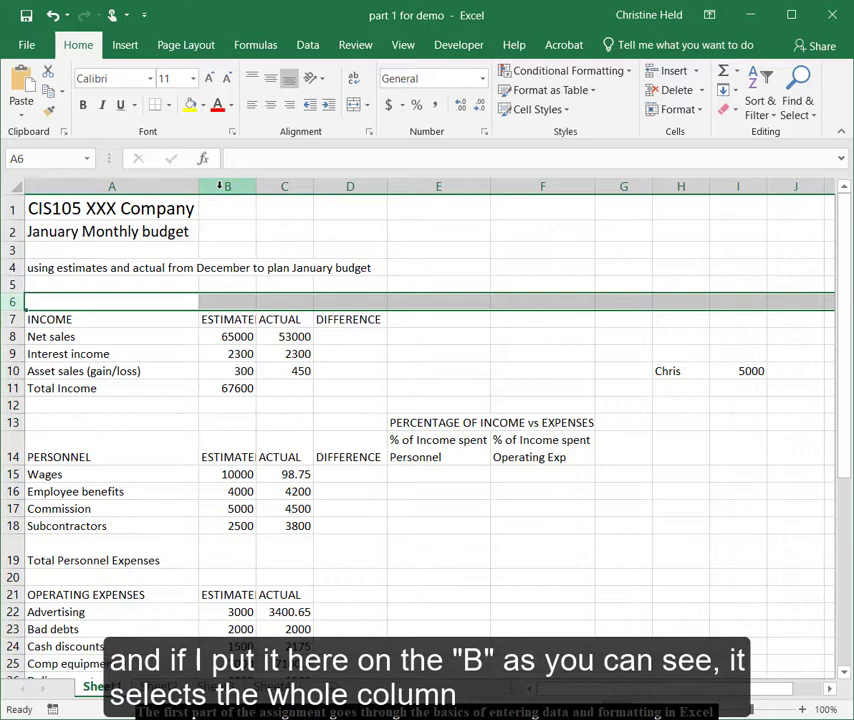
left_click(219, 186)
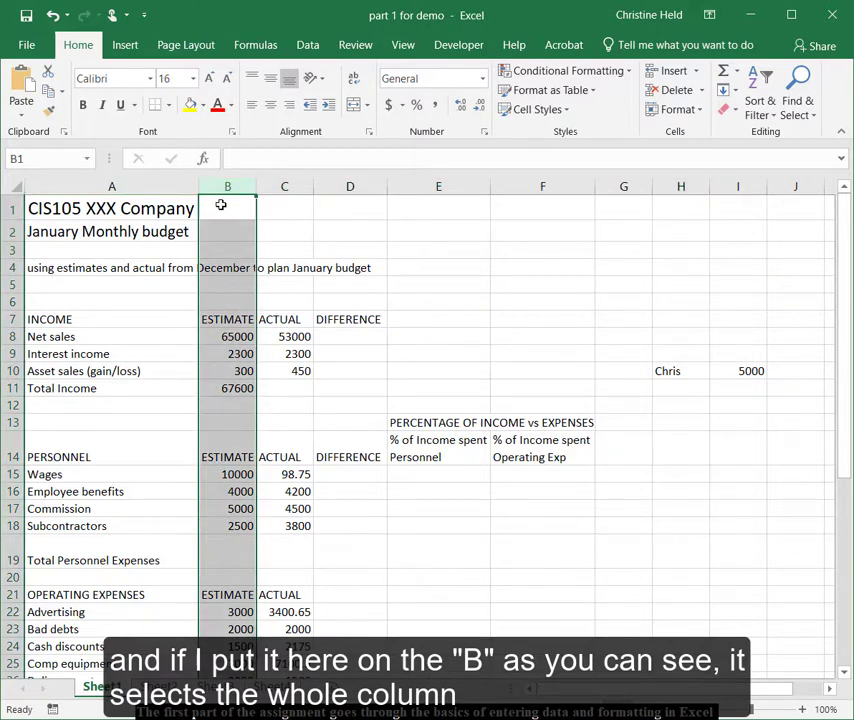
right_click(222, 208)
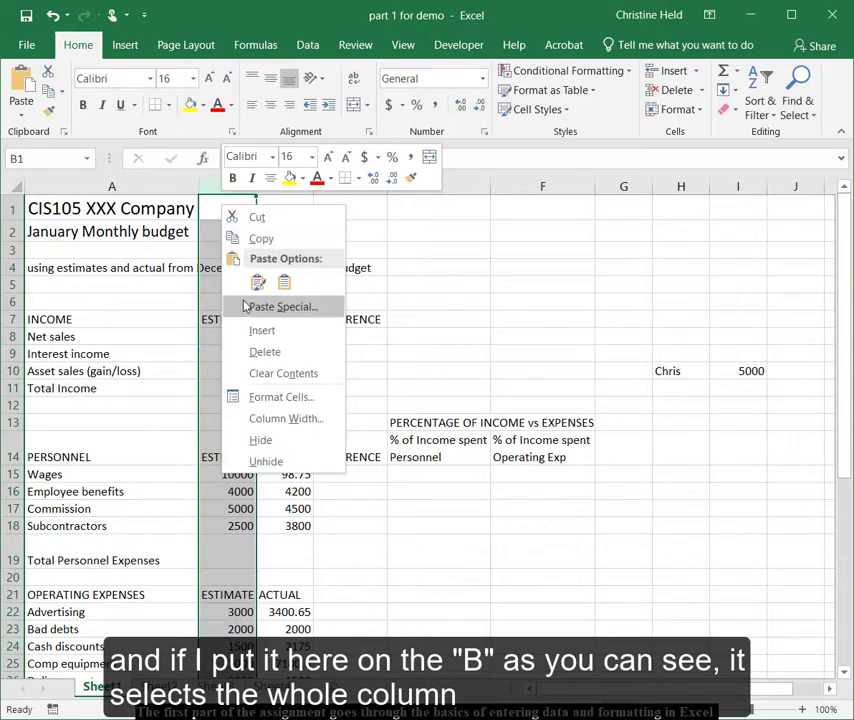
left_click(250, 333)
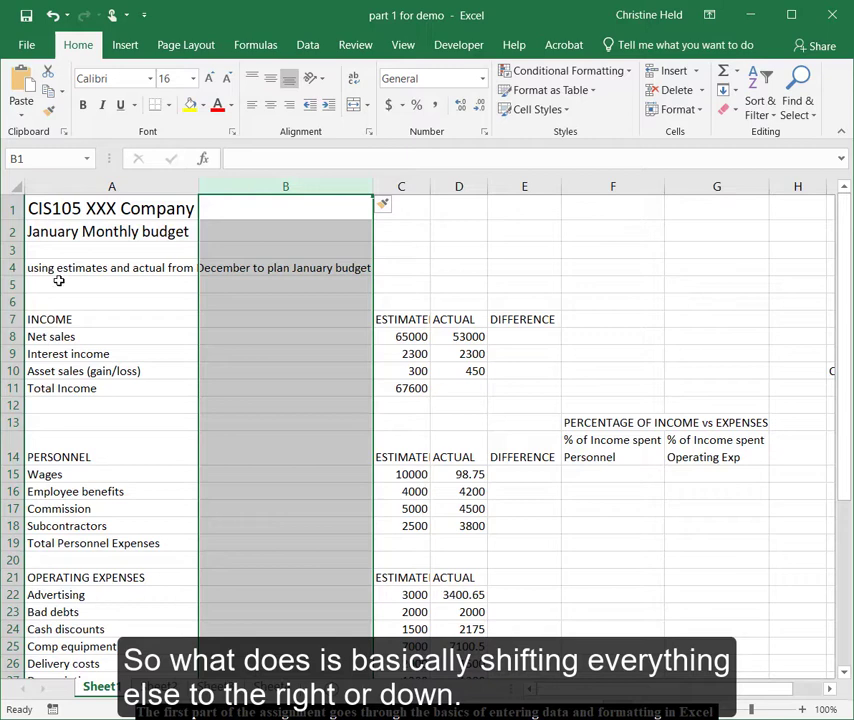
- Undo the column and row insertions
left_click(52, 15)
left_click(52, 15)
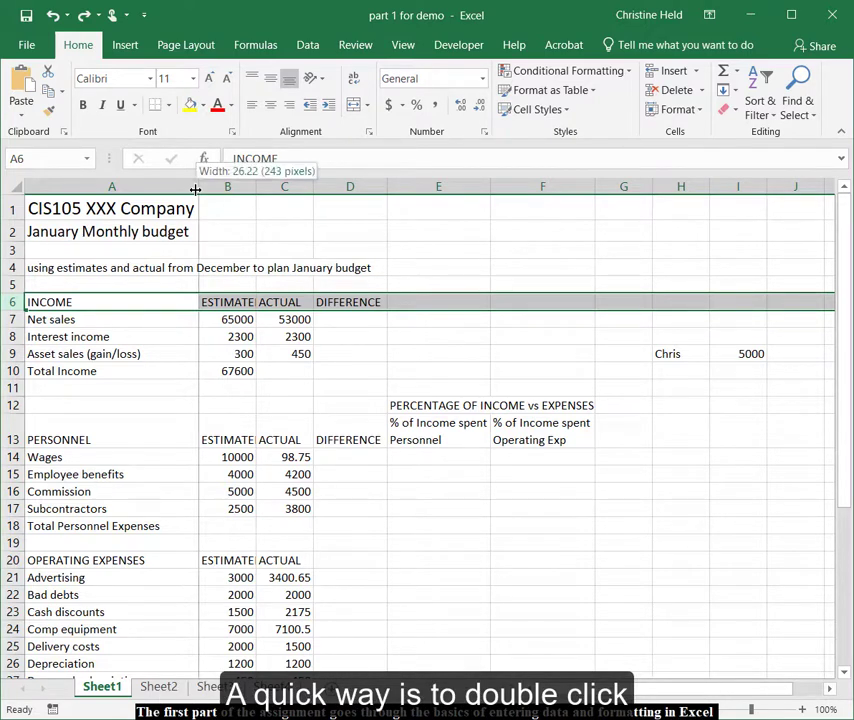
- AutoFit column A to its longest entry, review the resized column down the sheet, and undo the resize
double_click(196, 189)
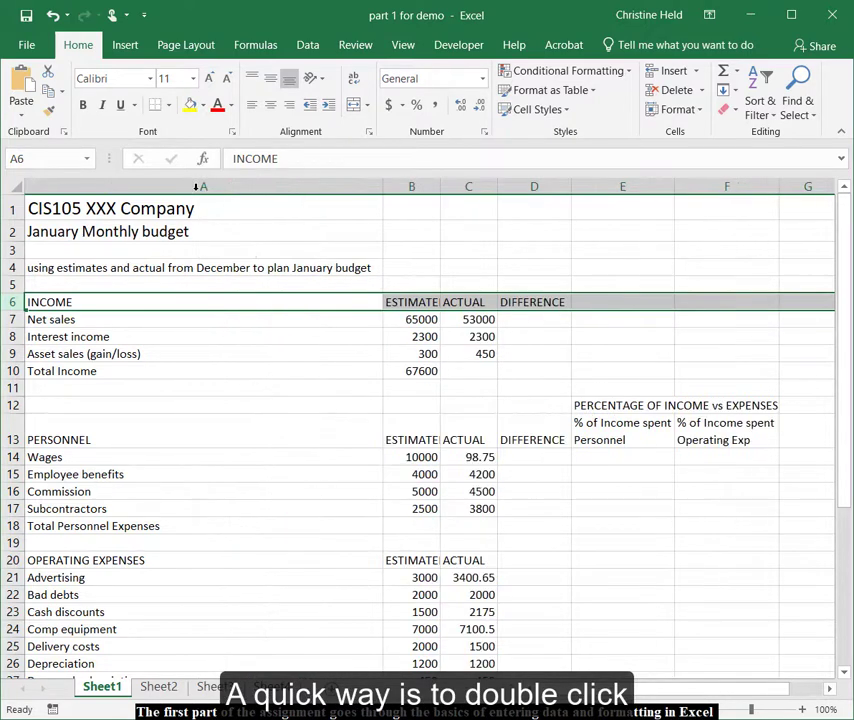
left_click(213, 268)
scroll(223, 357, "down", 4)
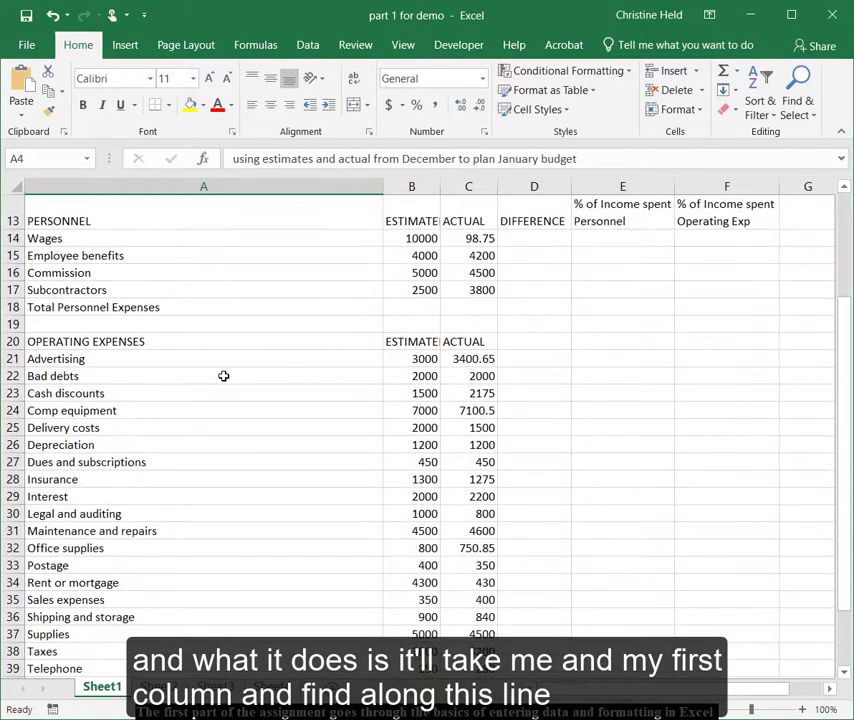
scroll(223, 357, "up", 4)
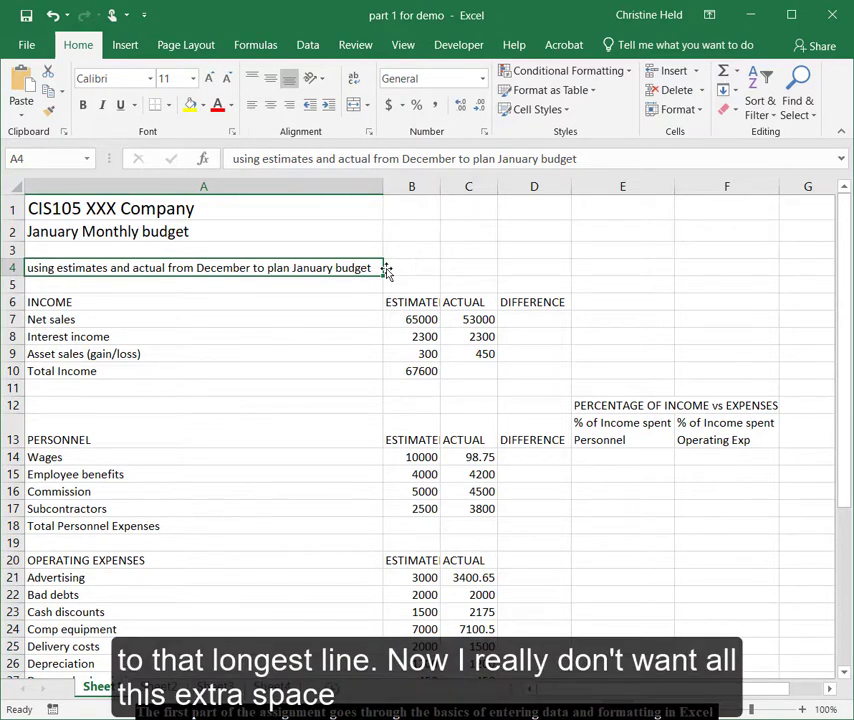
scroll(248, 444, "down", 3)
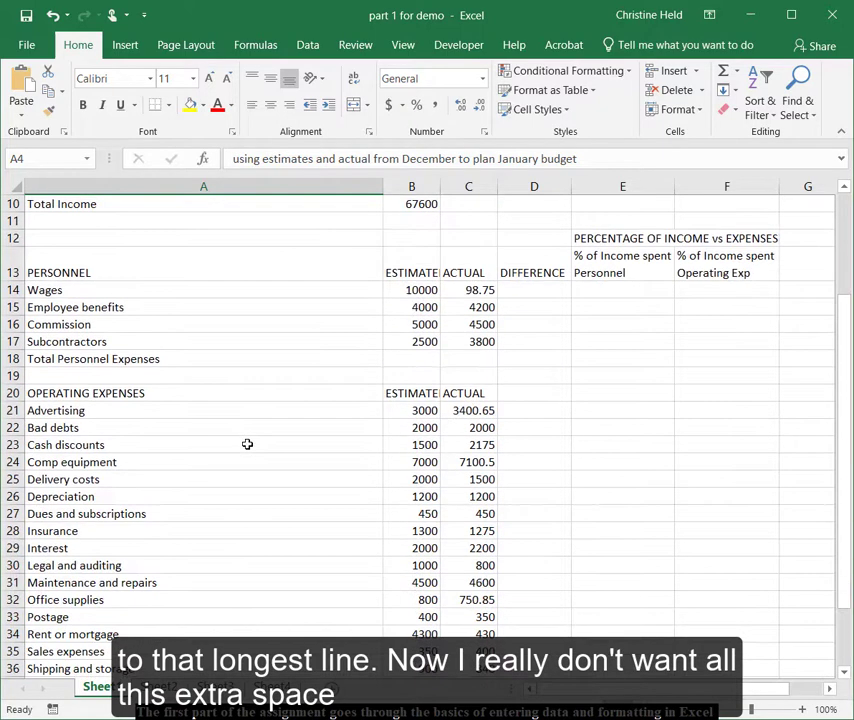
scroll(248, 444, "down", 3)
scroll(248, 444, "up", 6)
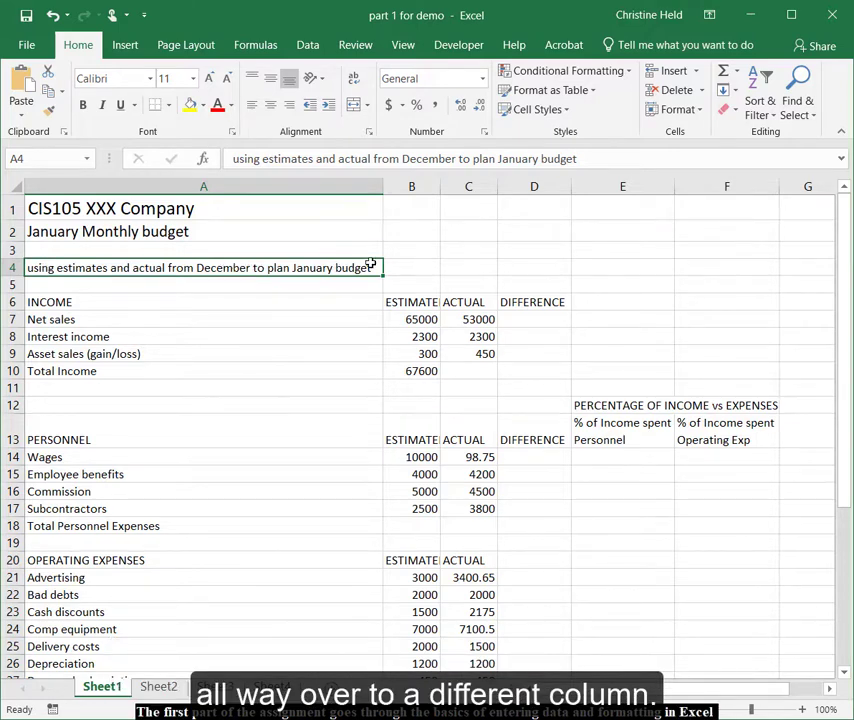
left_click(52, 16)
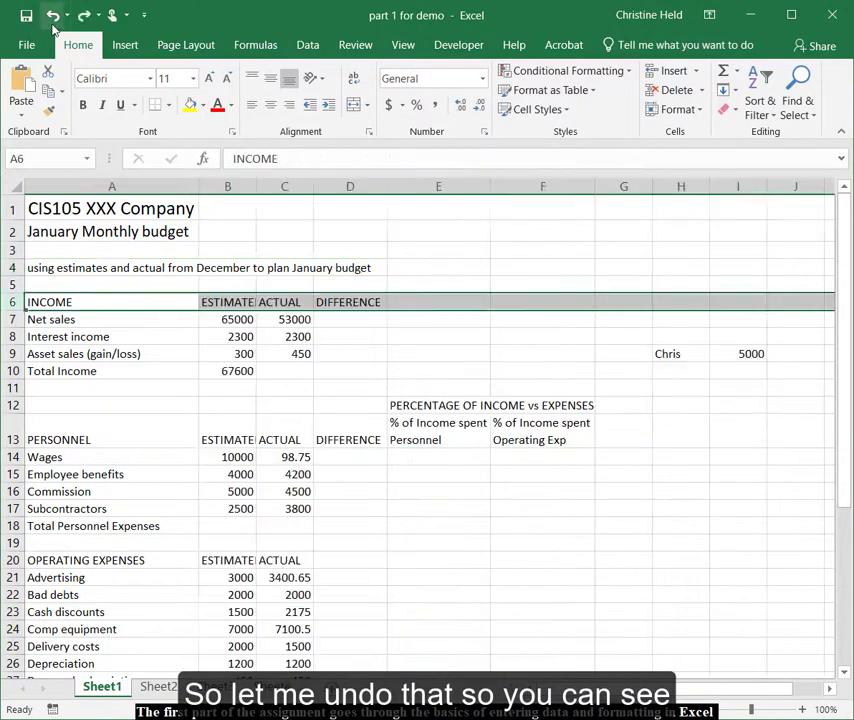
- Inspect cells A4 and D4 to determine which cell holds the row 4 description text
left_click(75, 266)
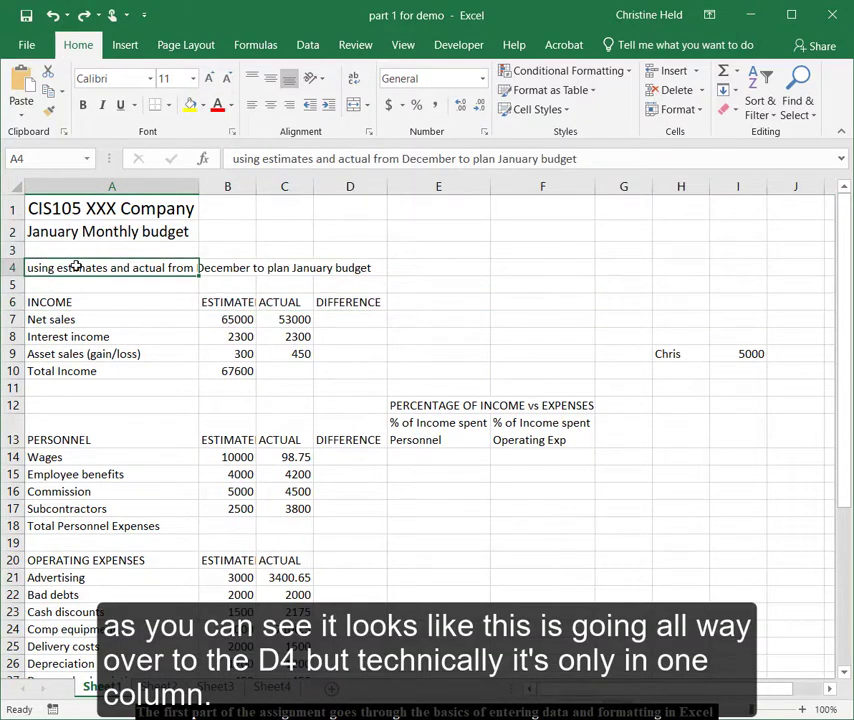
left_click(351, 270)
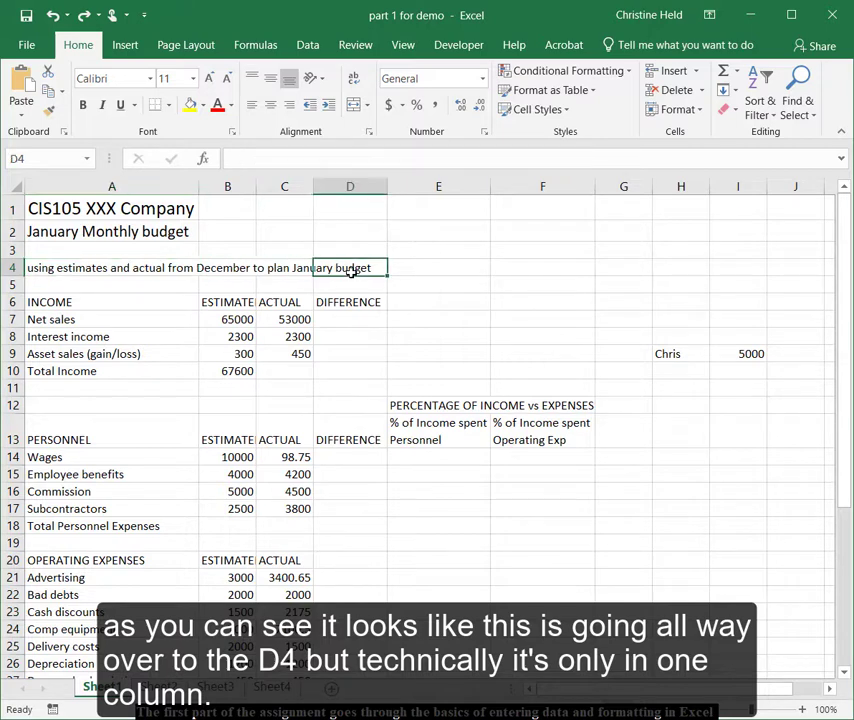
left_click(46, 266)
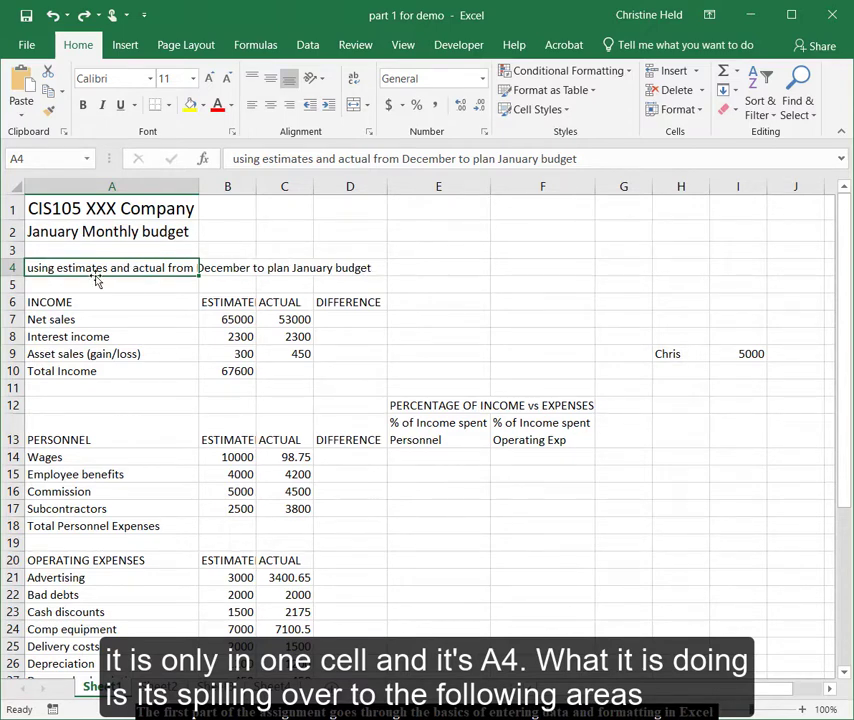
- Enter January in cell B4 and reselect the description in A4
left_click(231, 268)
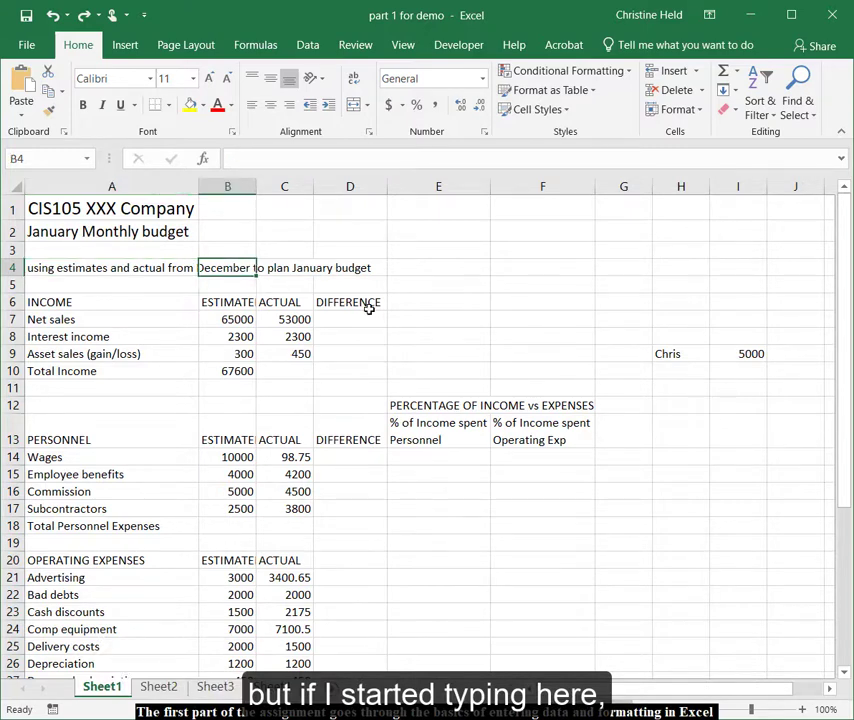
type("January")
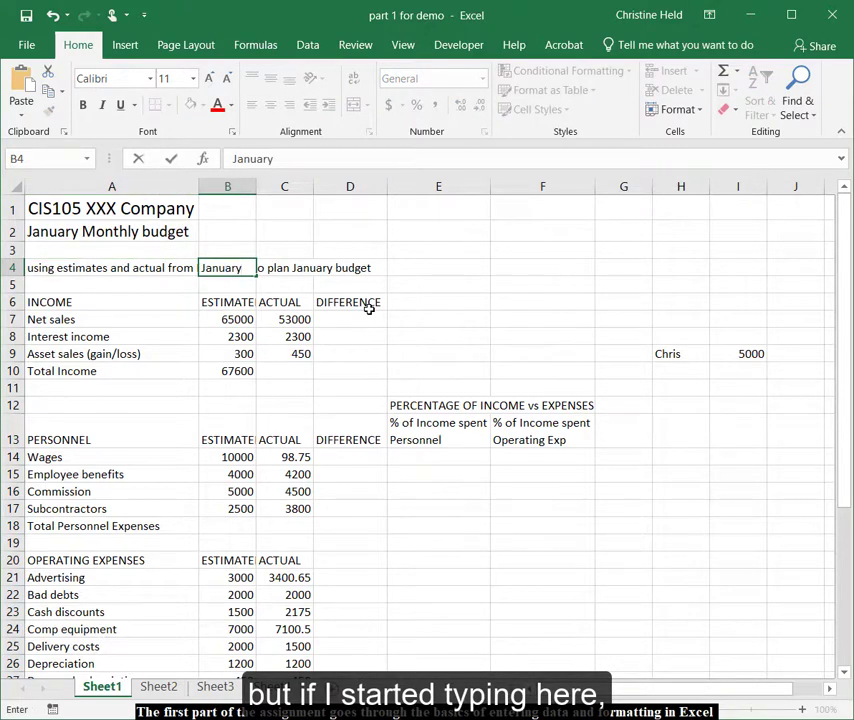
key("Tab")
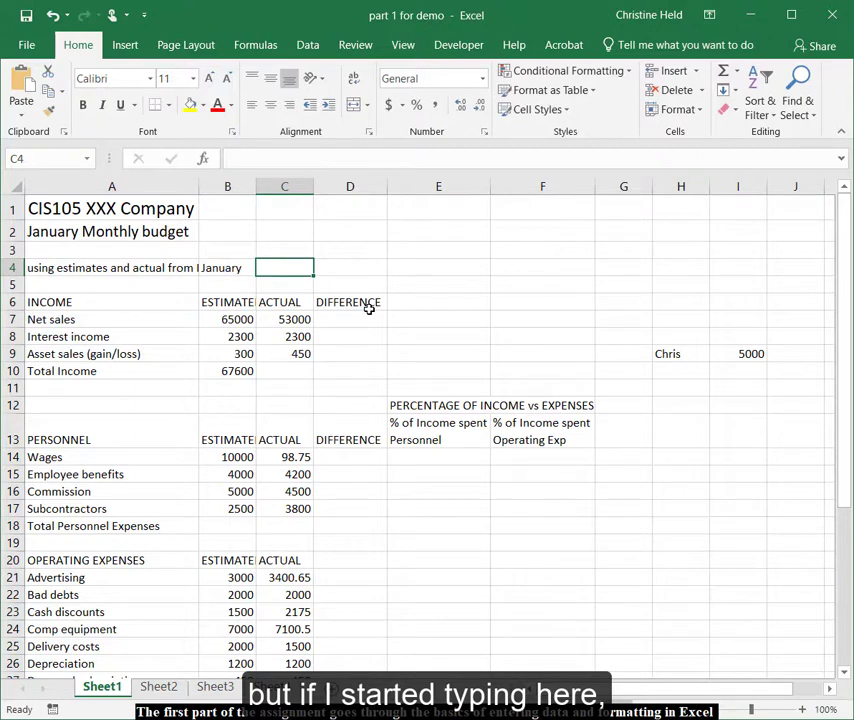
left_click(84, 272)
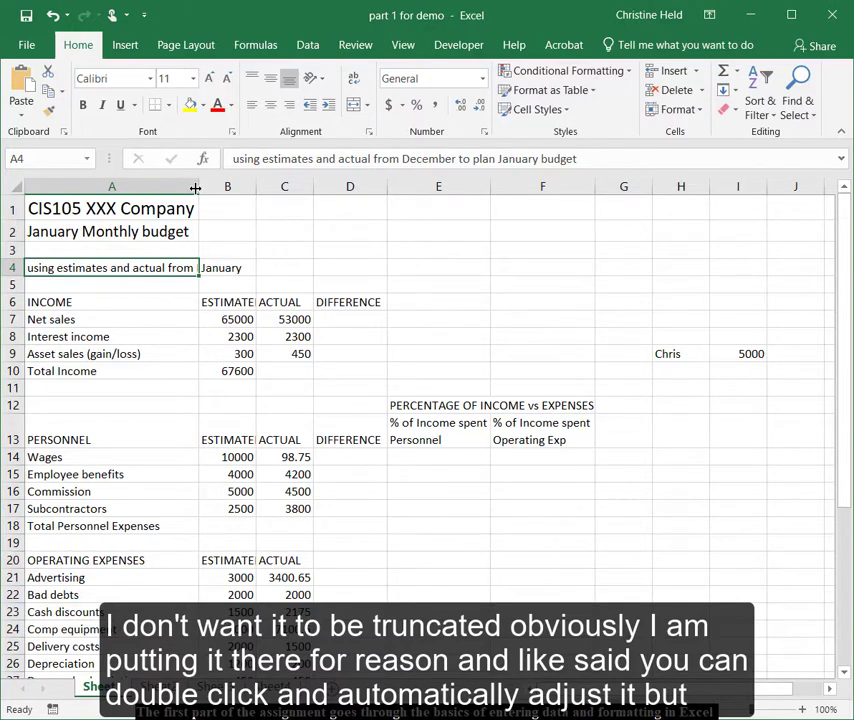
- Wrap the long description text in cell A4 so that it fits within the current column width
left_click(319, 86)
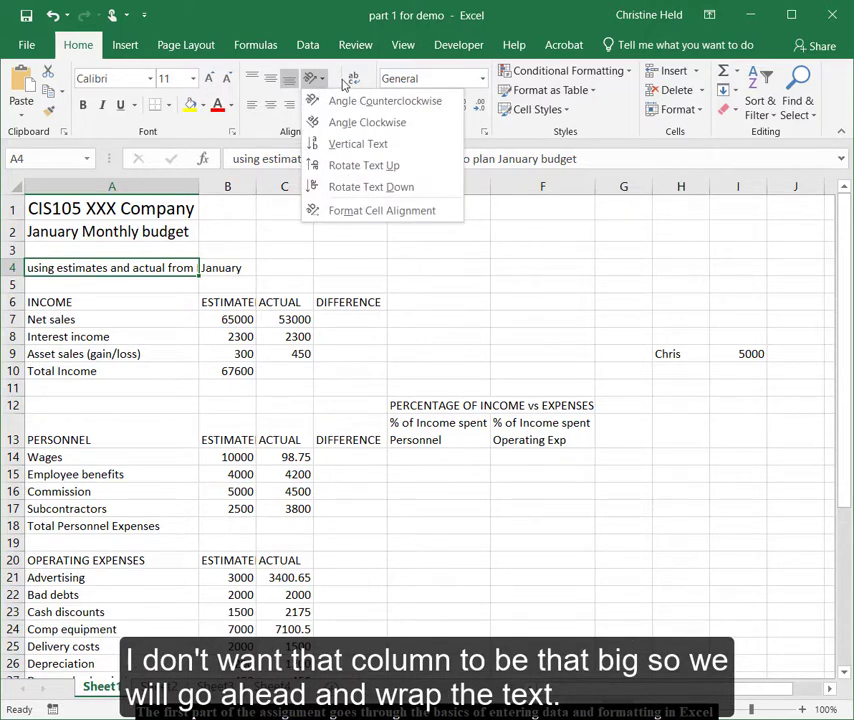
left_click(350, 84)
left_click(351, 83)
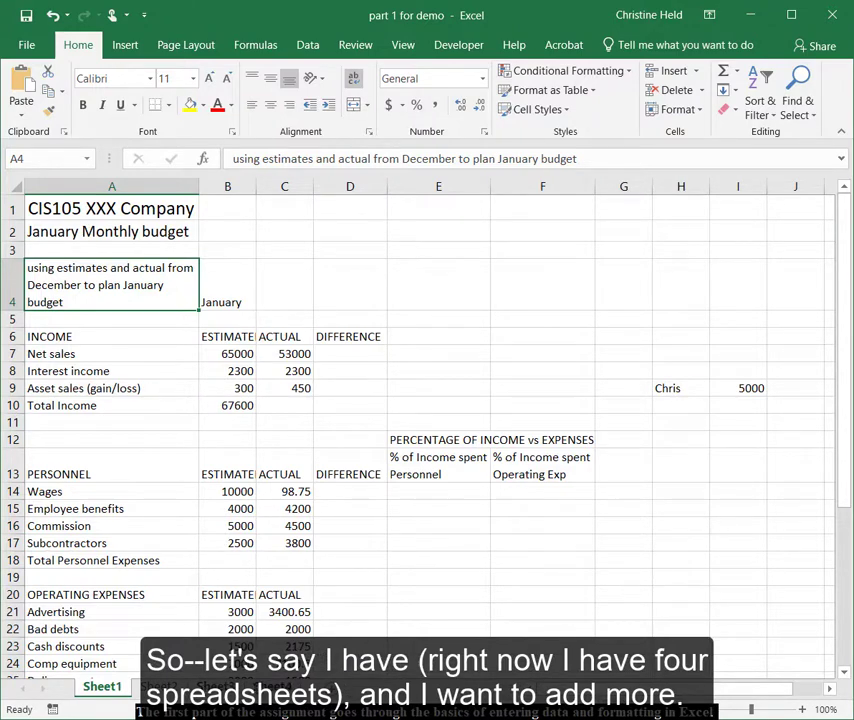
- Add two blank worksheets to the workbook
left_click(312, 687)
left_click(369, 687)
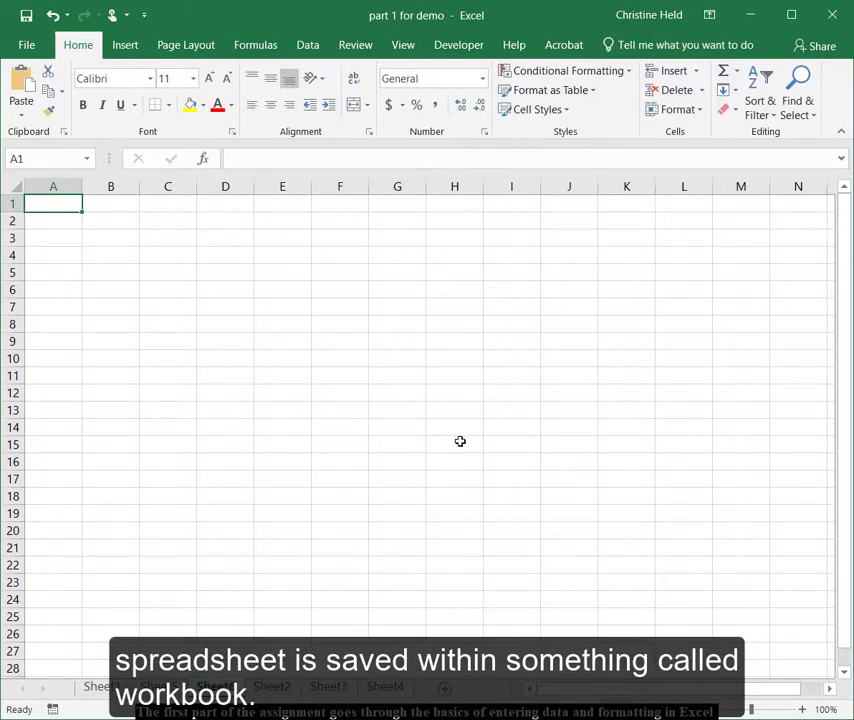
- Try to close the workbook and cancel at the prompt to save changes
left_click(20, 45)
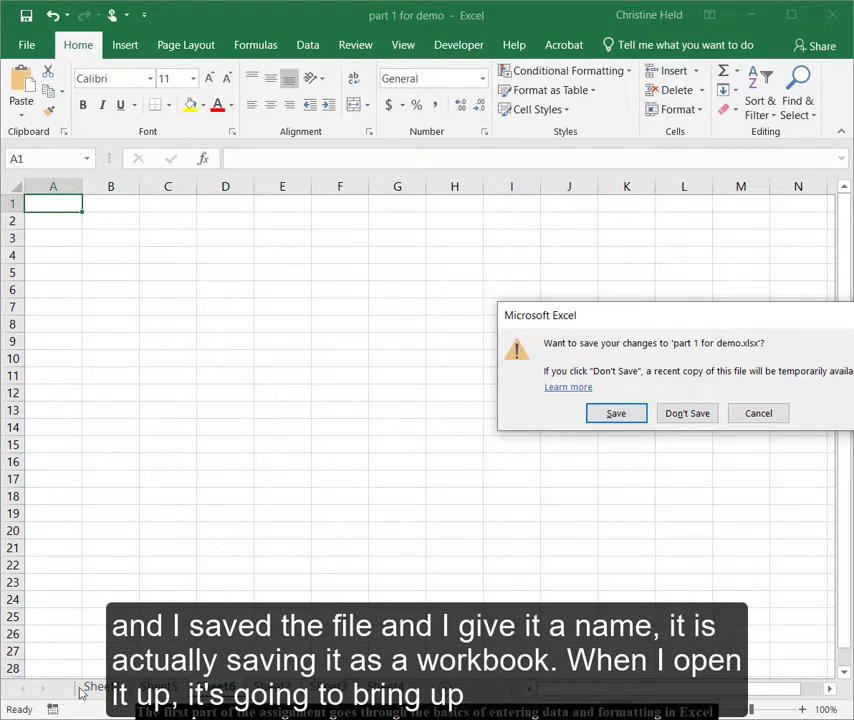
left_click(740, 414)
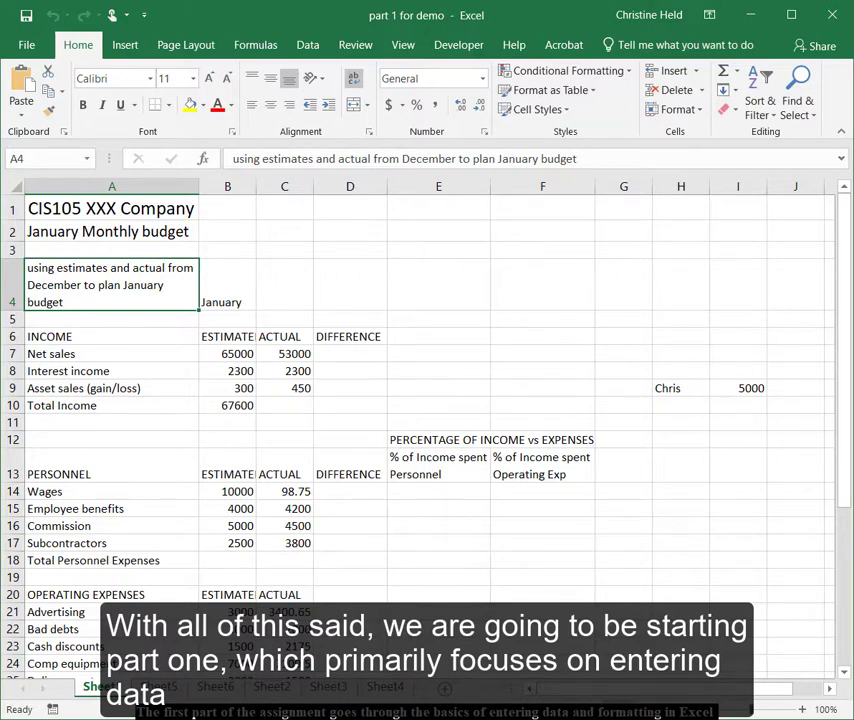
- Compare the default horizontal alignment of the text in cell H9 with that of the number in cell I9
left_click(679, 389)
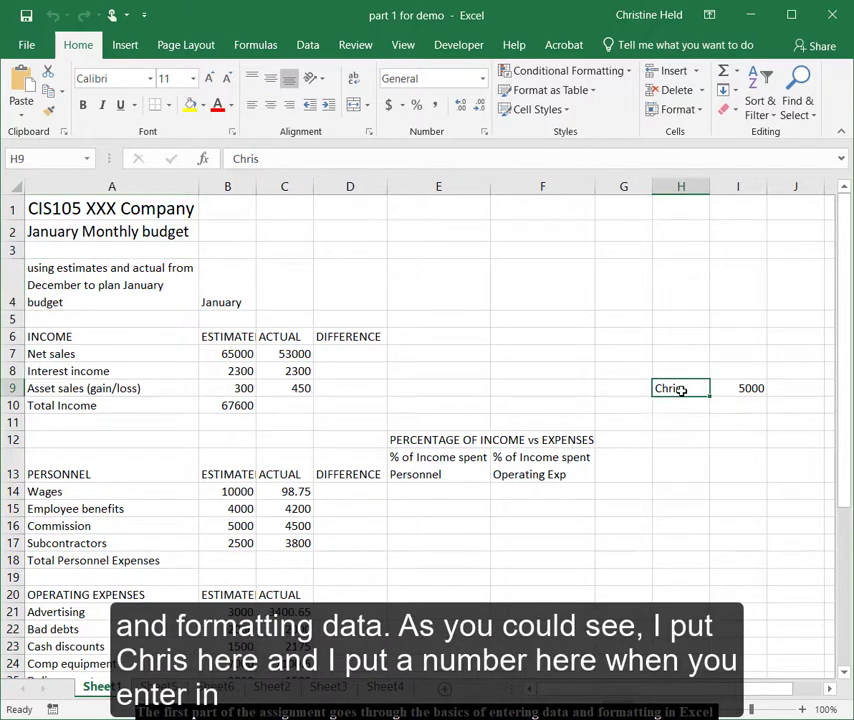
left_click(752, 387)
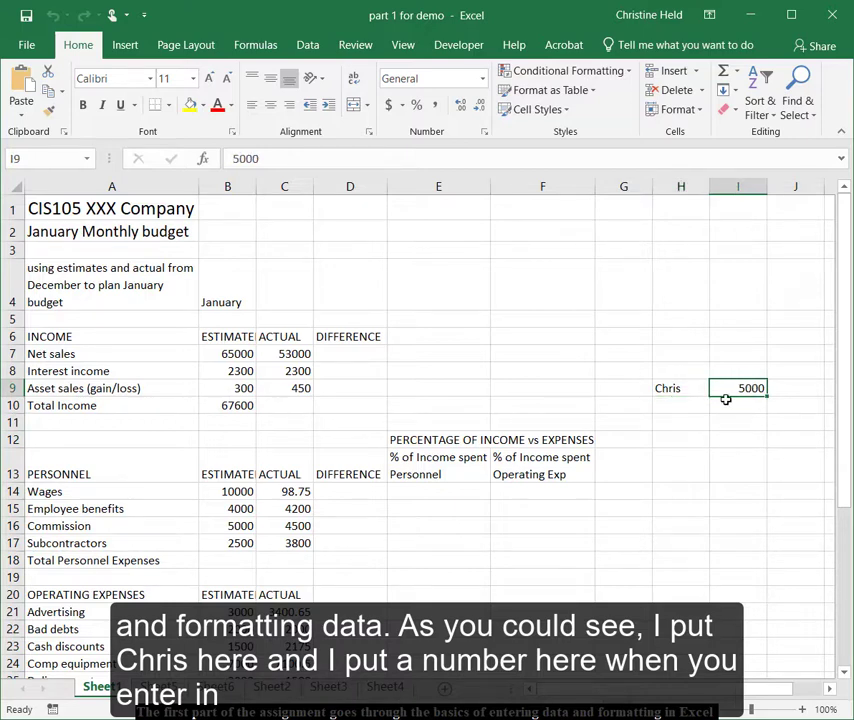
left_click(679, 390)
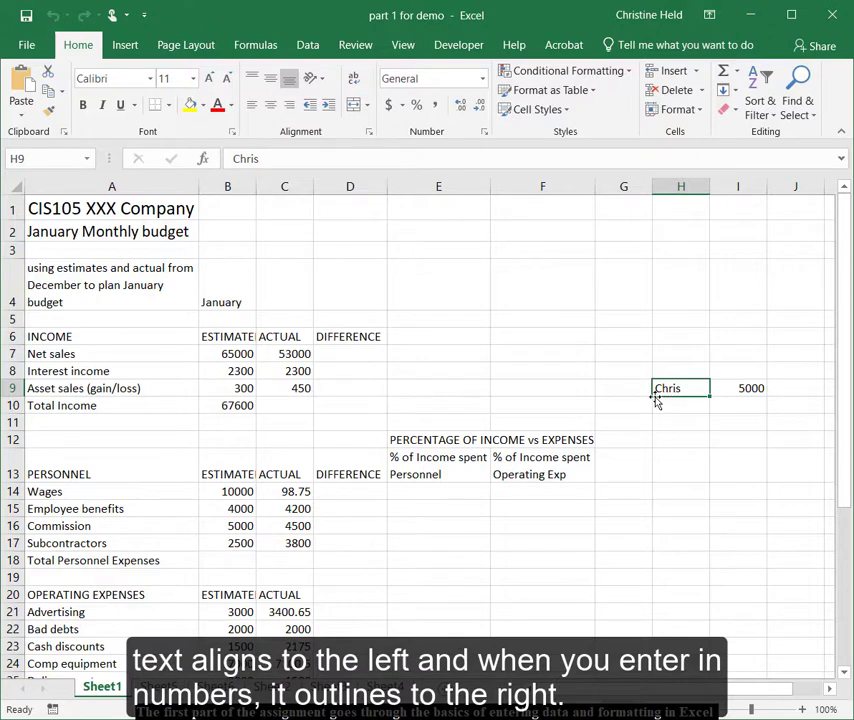
left_click(742, 390)
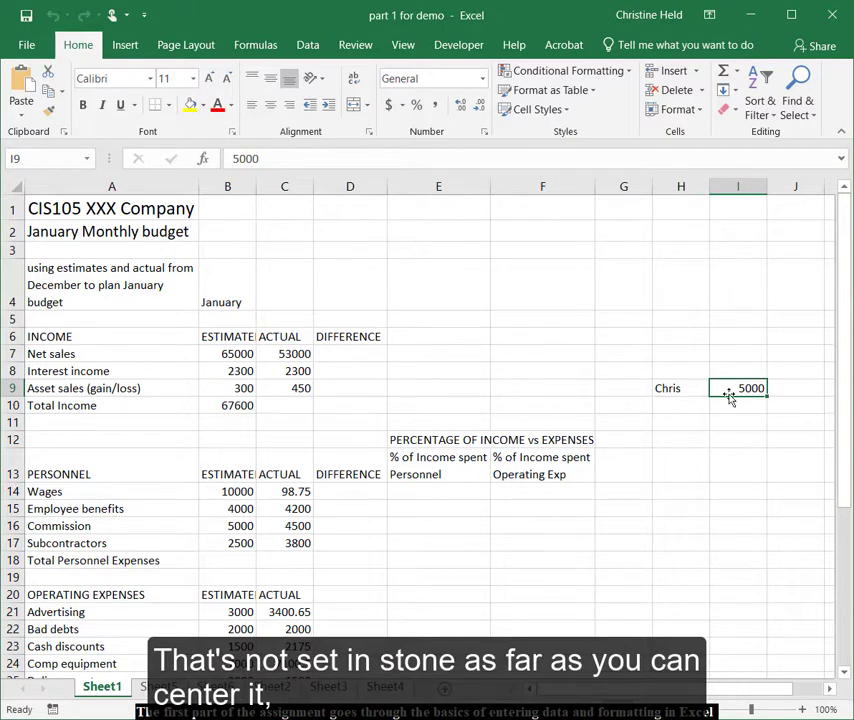
- Center and then right-align the text in cell H9, and center the number in cell I9
left_click(662, 393)
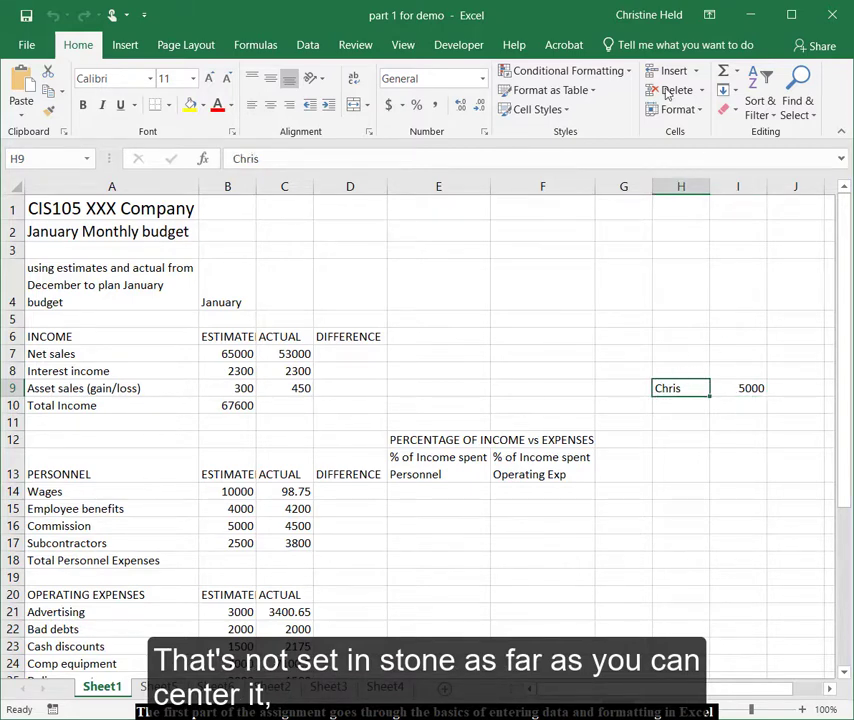
left_click(270, 104)
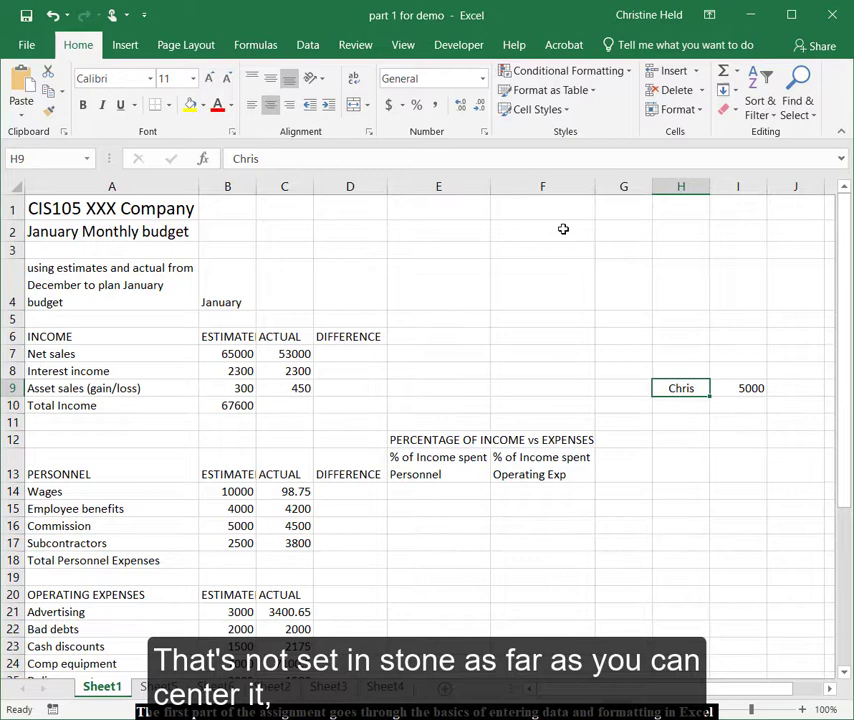
left_click(289, 104)
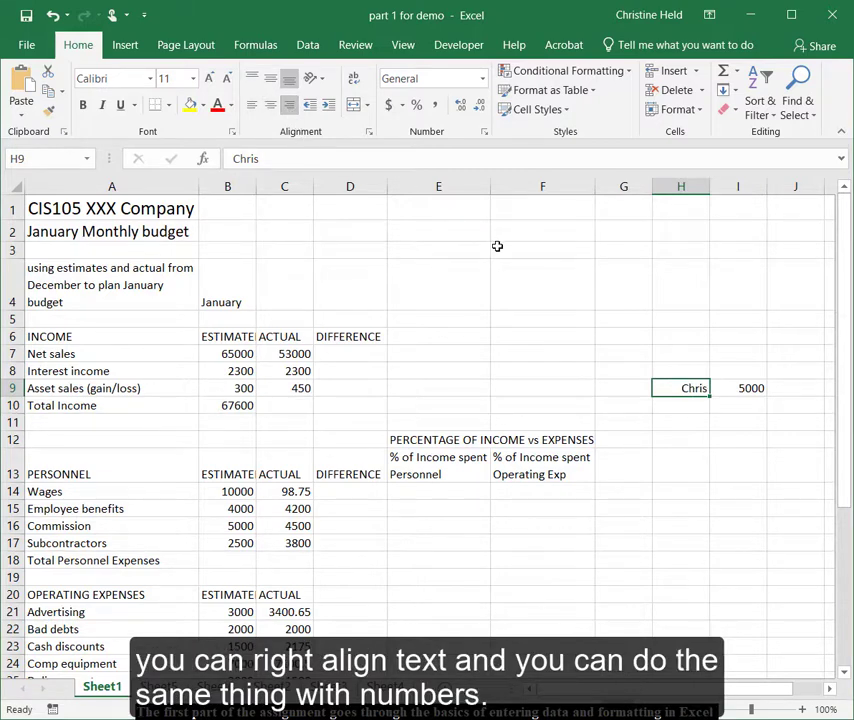
left_click(738, 390)
left_click(270, 106)
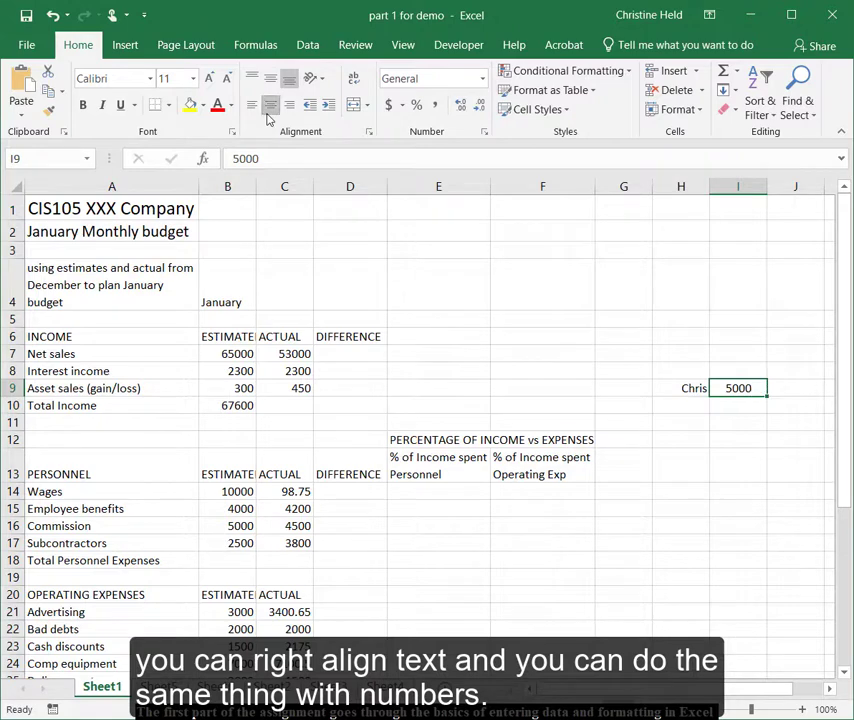